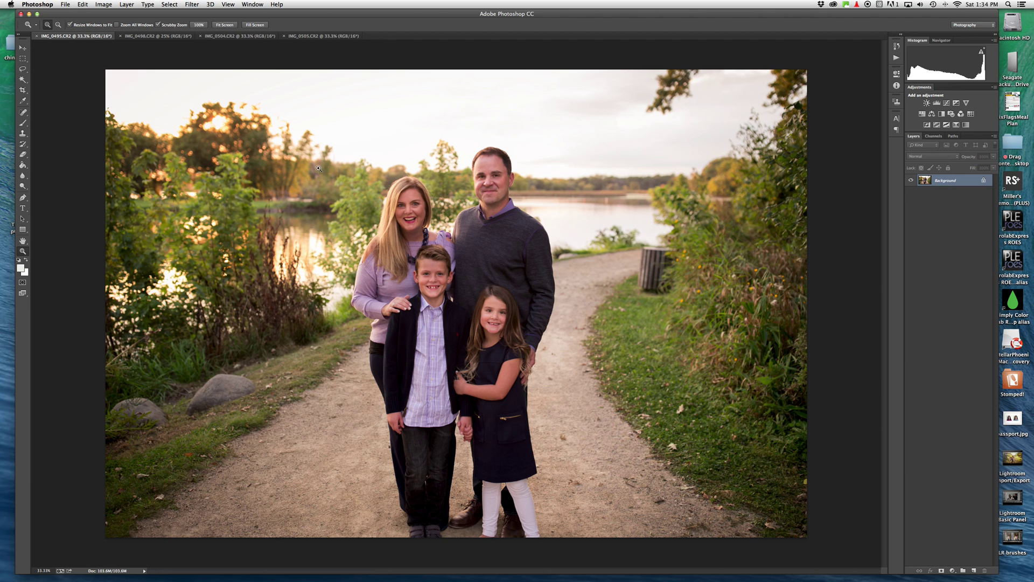
Cover the lower part of the trash can beside the path with cloned grass, using a 250 px Clone Stamp
{"action": "left_click", "coordinate": [24, 134]}
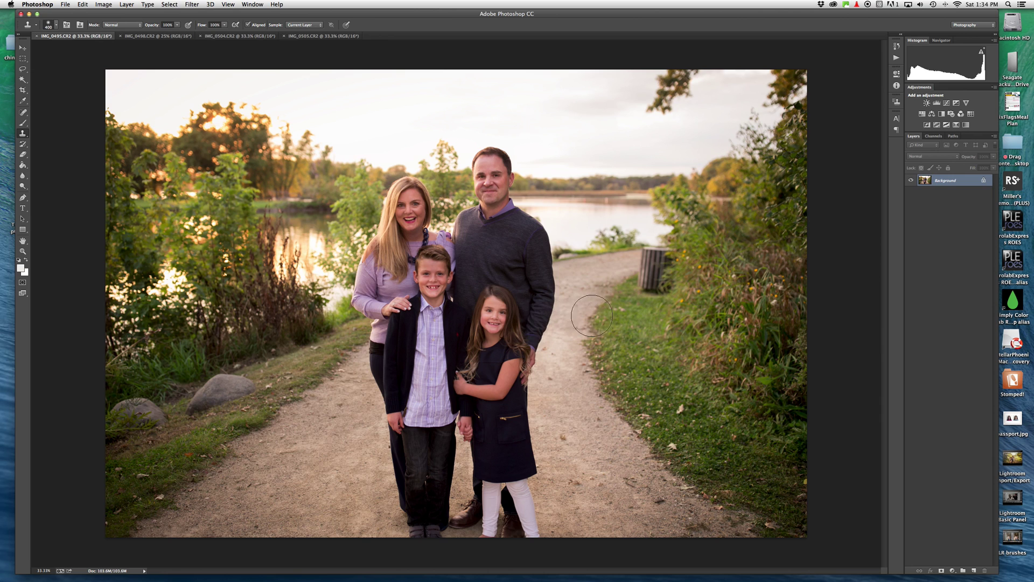
{"action": "key", "text": "bracketleft"}
{"action": "key", "text": "bracketleft"}
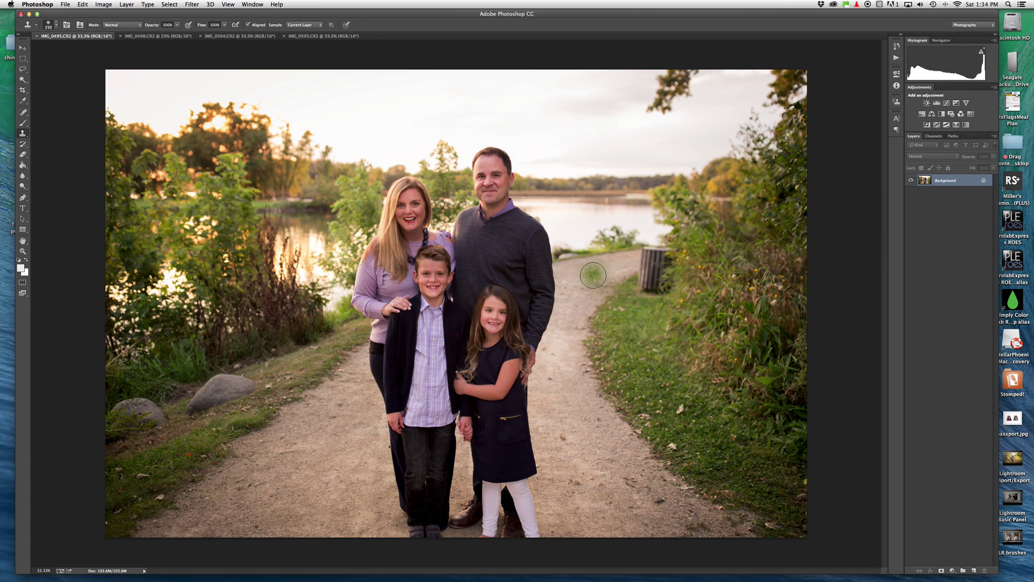
{"action": "left_click", "coordinate": [625, 323], "text": "alt"}
{"action": "left_click", "coordinate": [490, 180]}
{"action": "key", "text": "super+z"}
{"action": "left_click", "coordinate": [638, 318], "text": "alt"}
{"action": "mouse_move", "coordinate": [636, 302]}
{"action": "left_mouse_down"}
{"action": "mouse_move", "coordinate": [641, 280]}
{"action": "mouse_move", "coordinate": [652, 289]}
{"action": "mouse_move", "coordinate": [649, 275]}
{"action": "mouse_move", "coordinate": [668, 274]}
{"action": "left_mouse_up"}
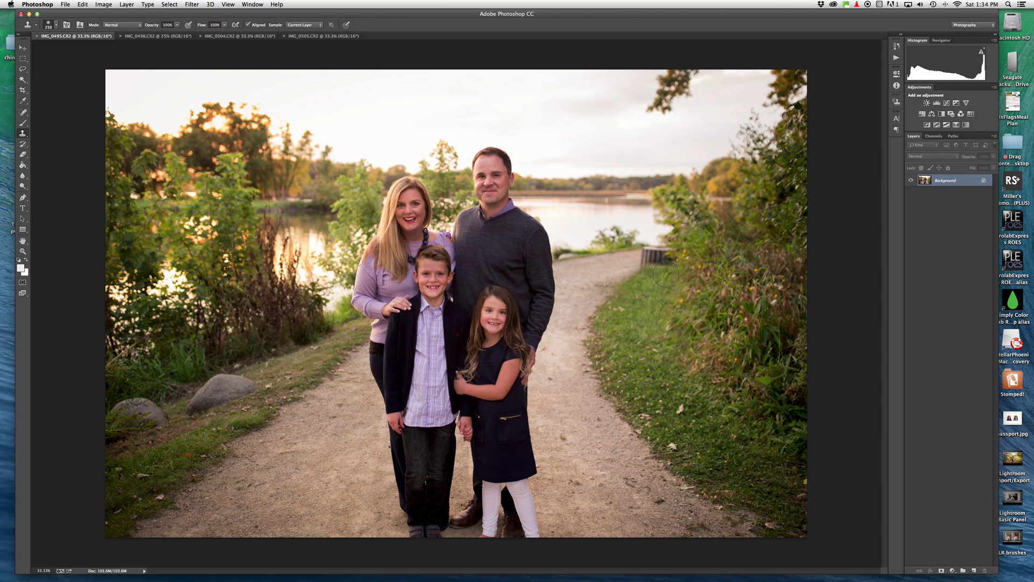
Clone gravel path over the top of the trash can, and touch up the grass edge with a 175 px brush
{"action": "left_click", "coordinate": [605, 269], "text": "alt"}
{"action": "left_click_drag", "start_coordinate": [650, 260], "coordinate": [658, 255]}
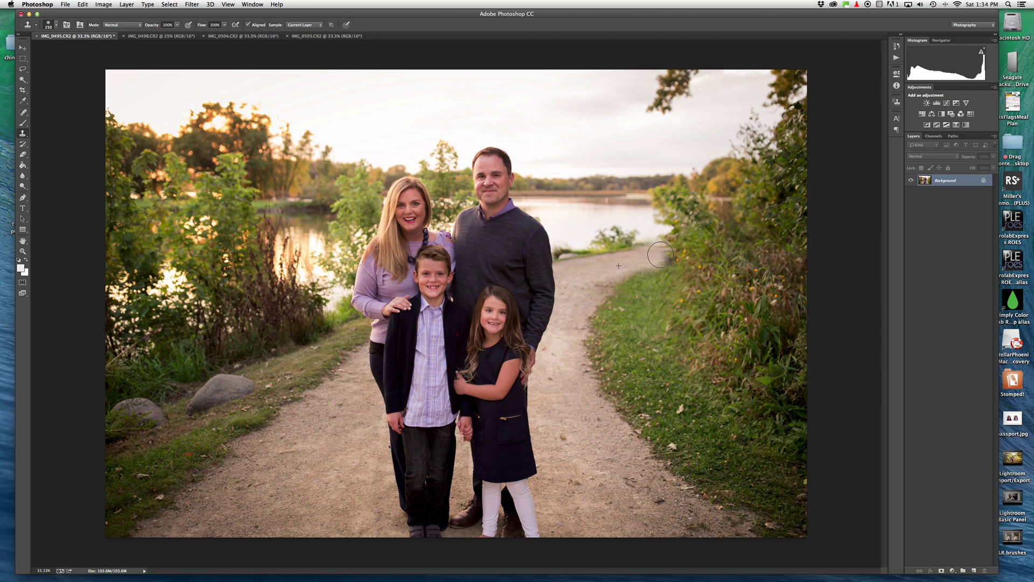
{"action": "key", "text": "bracketleft"}
{"action": "key", "text": "bracketleft"}
{"action": "left_click", "coordinate": [647, 283], "text": "alt"}
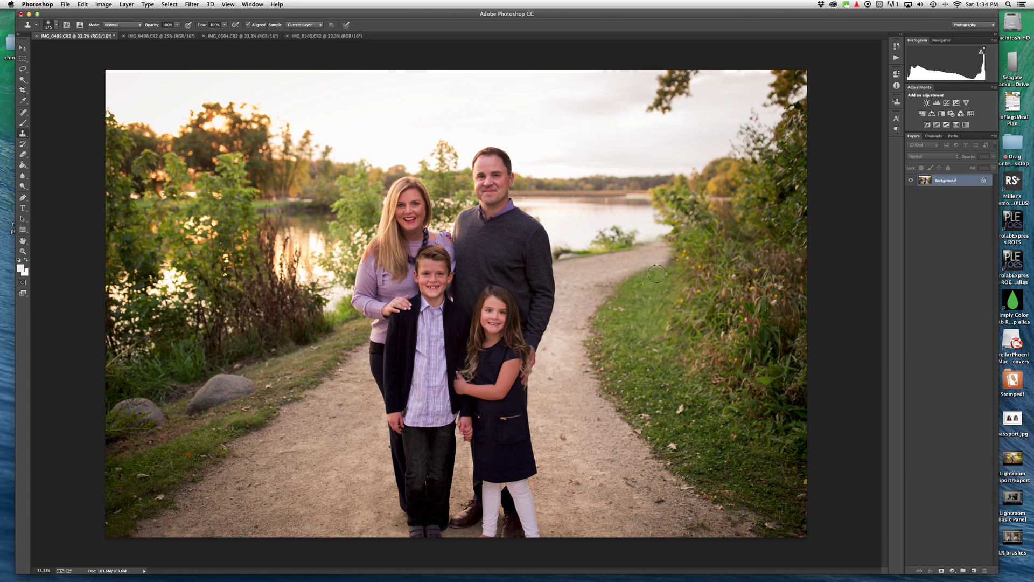
{"action": "left_click_drag", "start_coordinate": [664, 275], "coordinate": [669, 269]}
Remove the flyaway hairs around the top and side of the woman's head by cloning the background with a small Clone Stamp brush
{"action": "left_click", "coordinate": [23, 251]}
{"action": "left_click", "coordinate": [434, 177]}
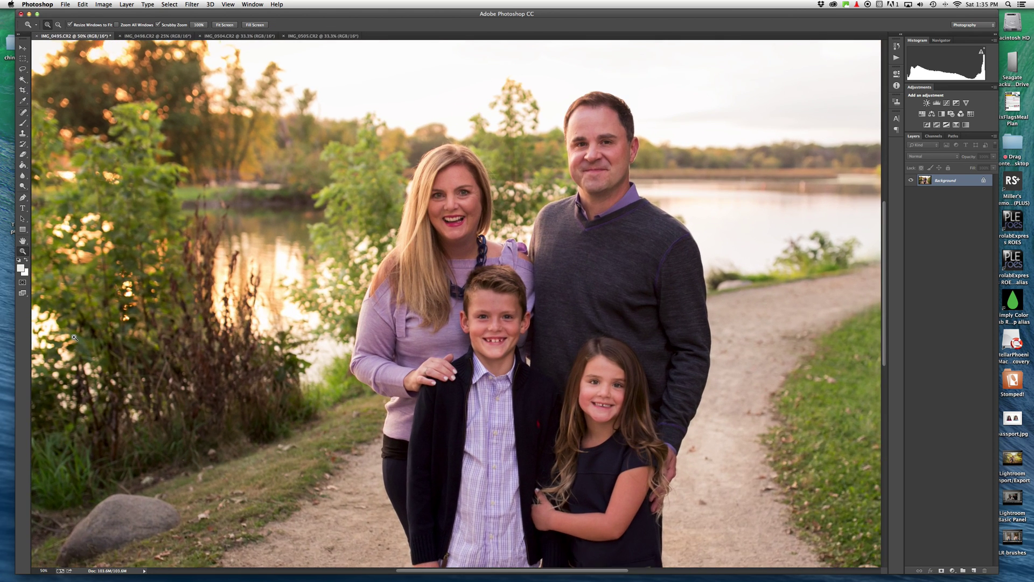
{"action": "key", "text": "super+equal"}
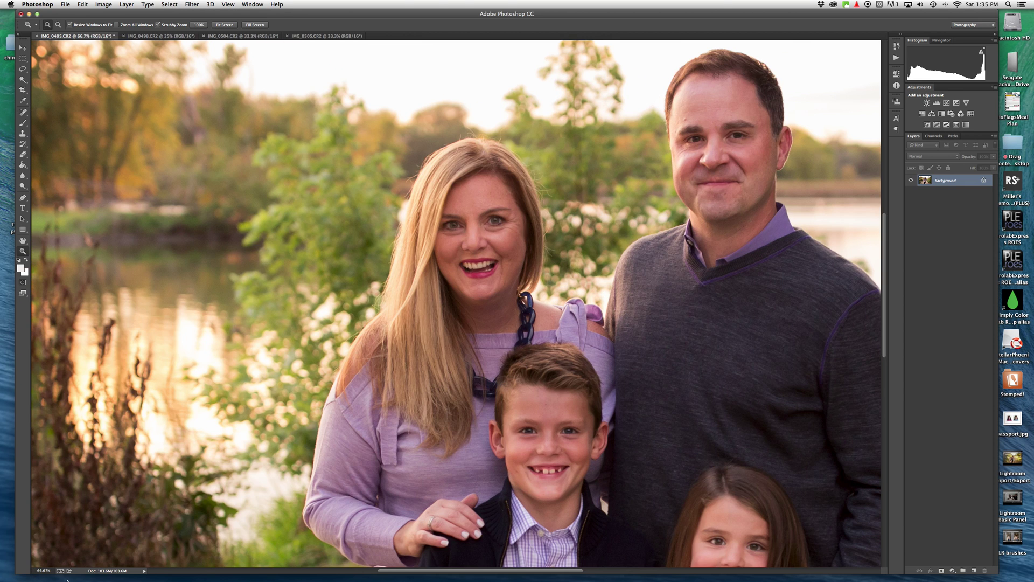
{"action": "key", "text": "super+equal"}
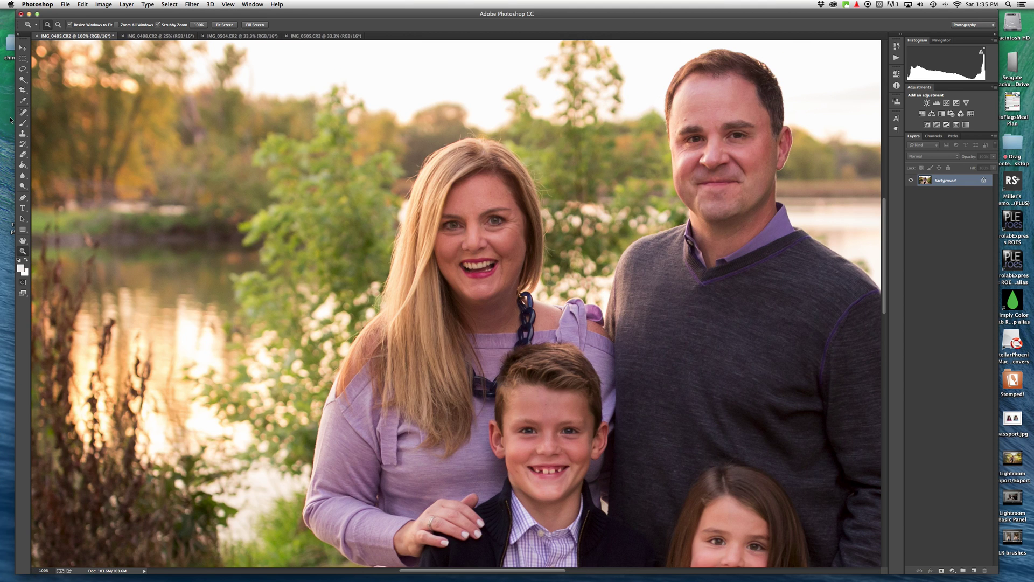
{"action": "left_click", "coordinate": [23, 134]}
{"action": "key", "text": "bracketleft"}
{"action": "key", "text": "bracketleft"}
{"action": "key", "text": "bracketleft"}
{"action": "key", "text": "bracketleft"}
{"action": "key", "text": "bracketleft"}
{"action": "key", "text": "bracketleft"}
{"action": "key", "text": "bracketleft"}
{"action": "key", "text": "bracketleft"}
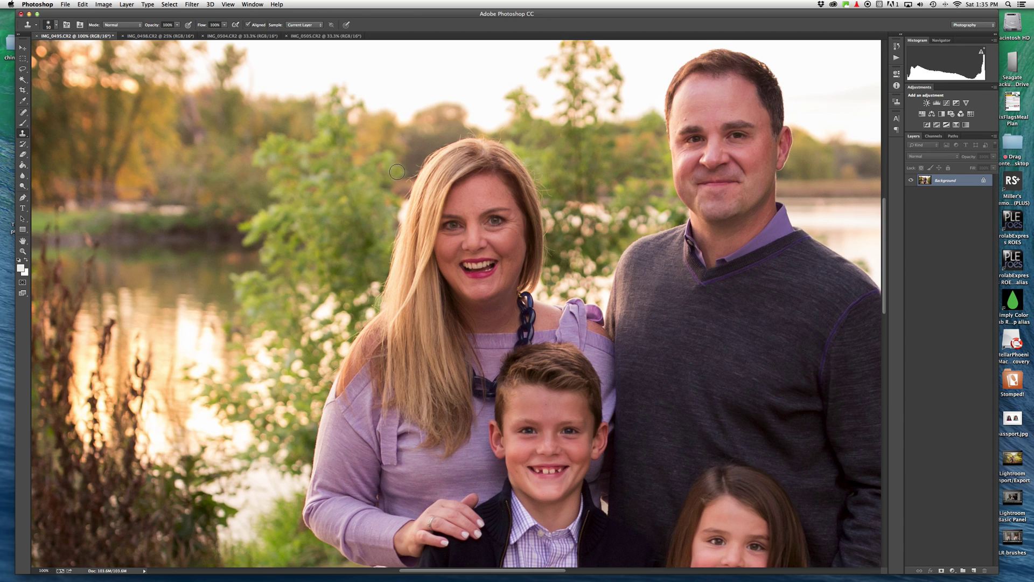
{"action": "left_click", "coordinate": [437, 133], "text": "alt"}
{"action": "left_click_drag", "start_coordinate": [469, 129], "coordinate": [456, 132]}
{"action": "left_click", "coordinate": [521, 122], "text": "alt"}
{"action": "left_click_drag", "start_coordinate": [504, 133], "coordinate": [555, 193]}
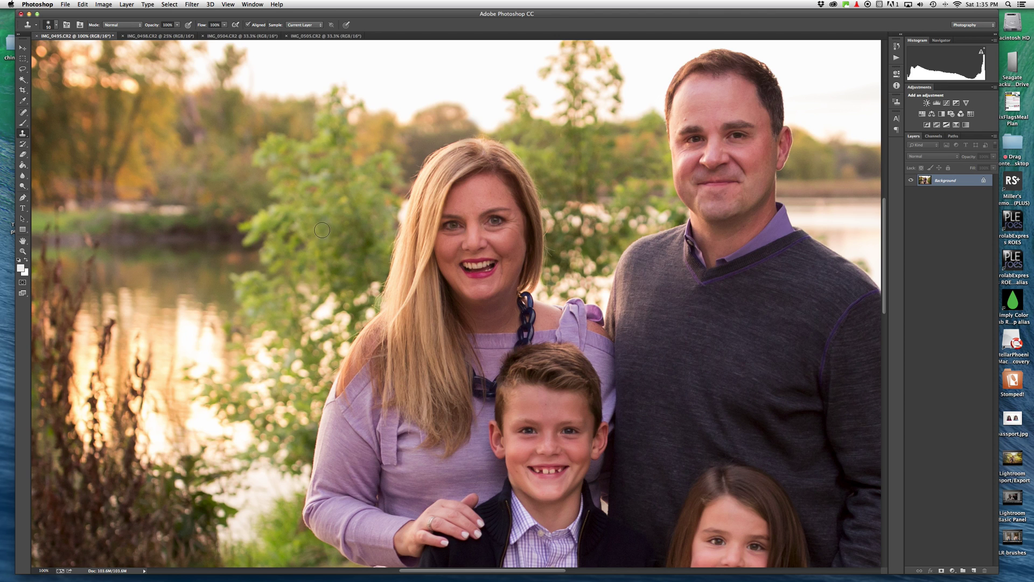
Duplicate the Background layer within IMG_0495.CR2
{"action": "scroll", "coordinate": [334, 371], "scroll_direction": "down", "scroll_amount": 3}
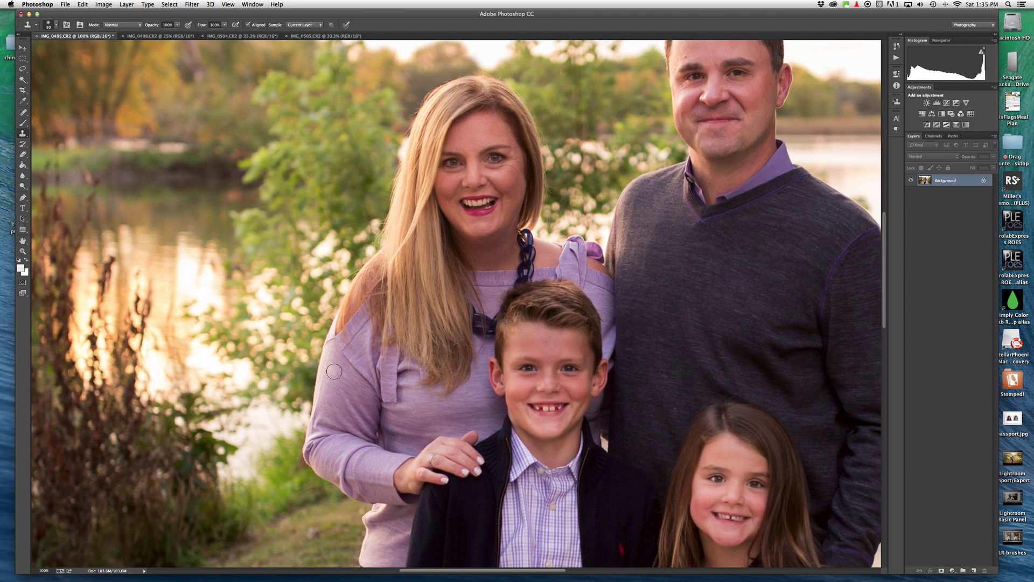
{"action": "scroll", "coordinate": [572, 381], "scroll_direction": "up", "scroll_amount": 3}
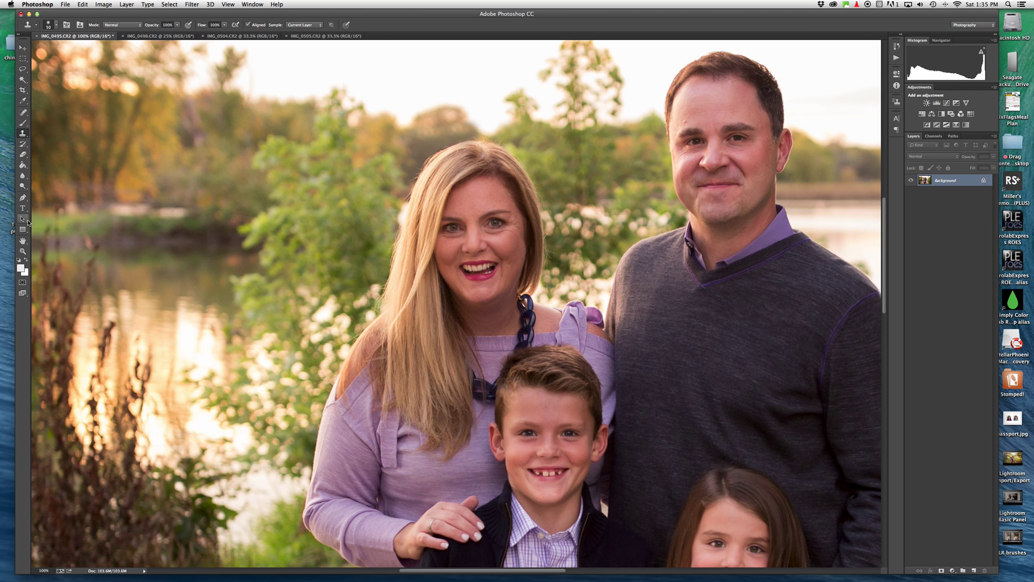
{"action": "left_click", "coordinate": [23, 250]}
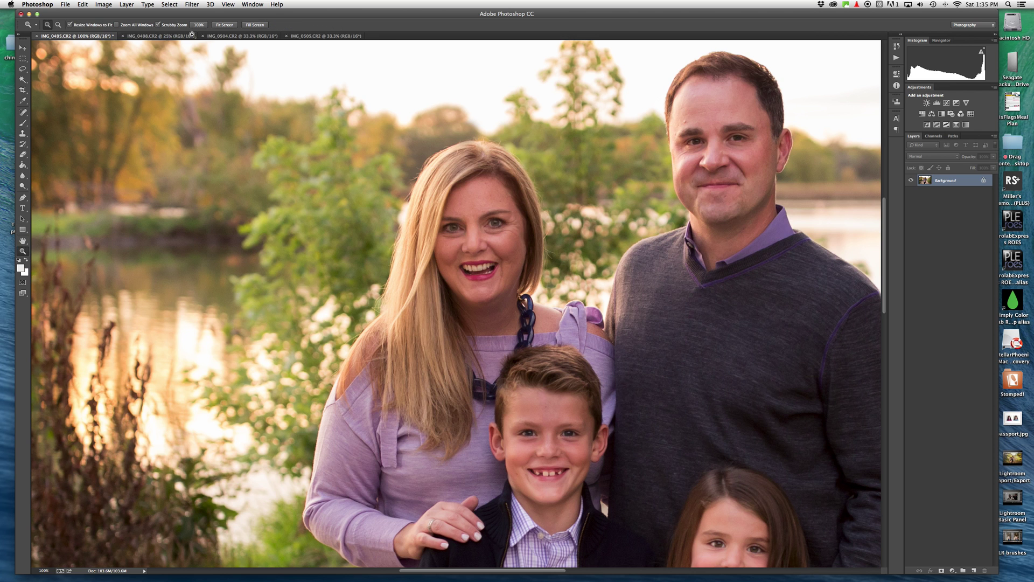
{"action": "left_click", "coordinate": [225, 24]}
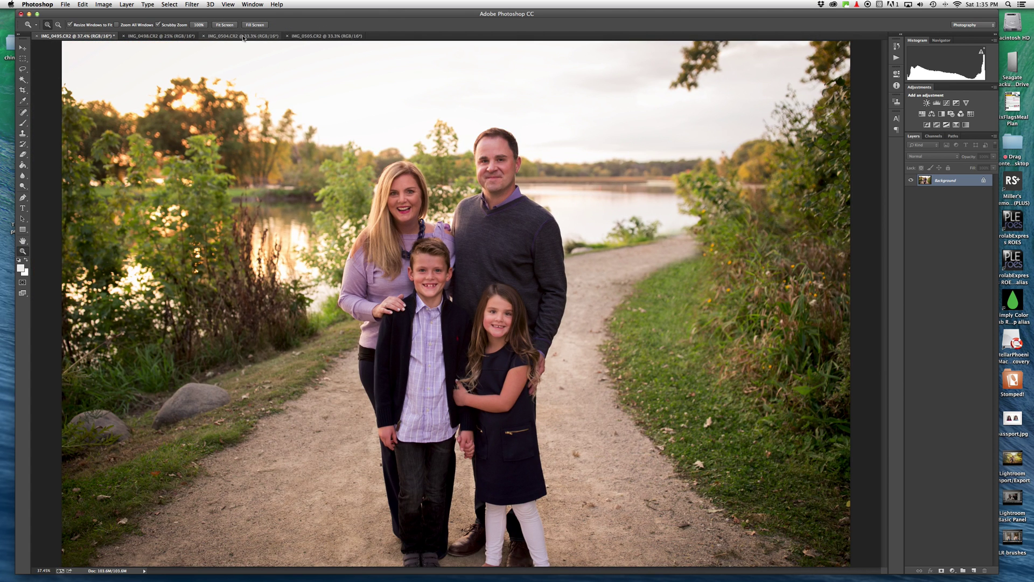
{"action": "right_click", "coordinate": [941, 184]}
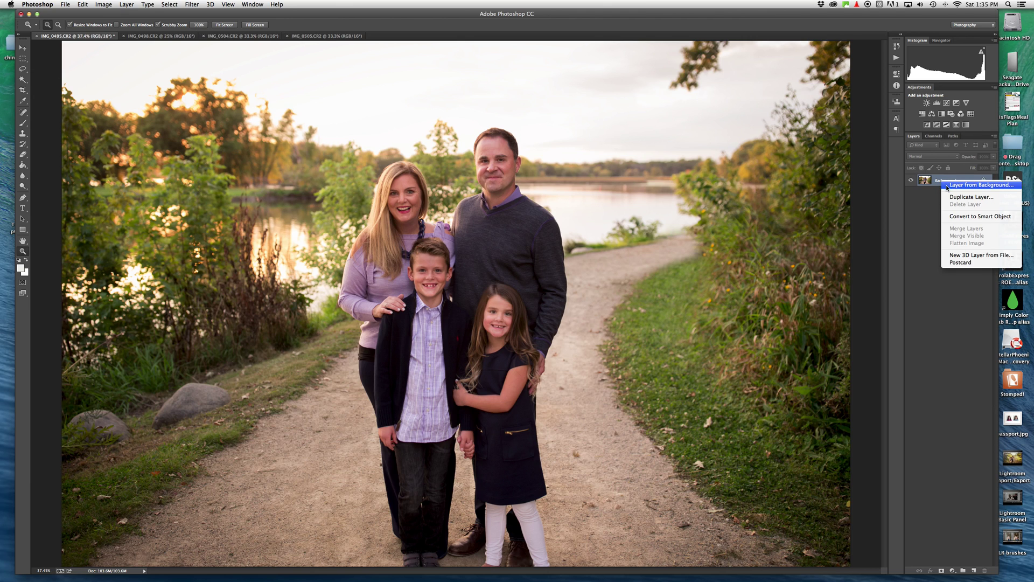
{"action": "left_click", "coordinate": [949, 201]}
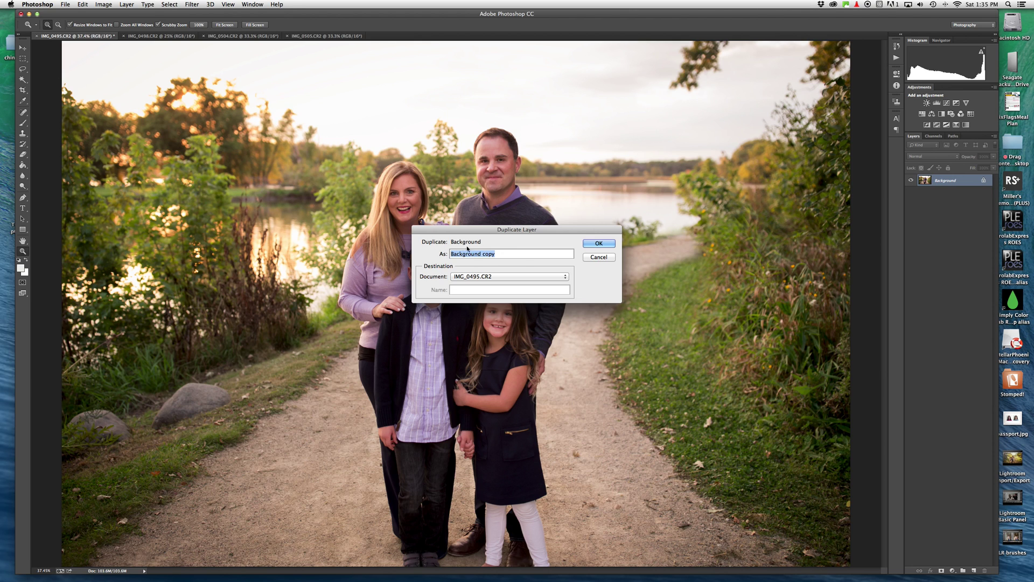
{"action": "left_click", "coordinate": [598, 243]}
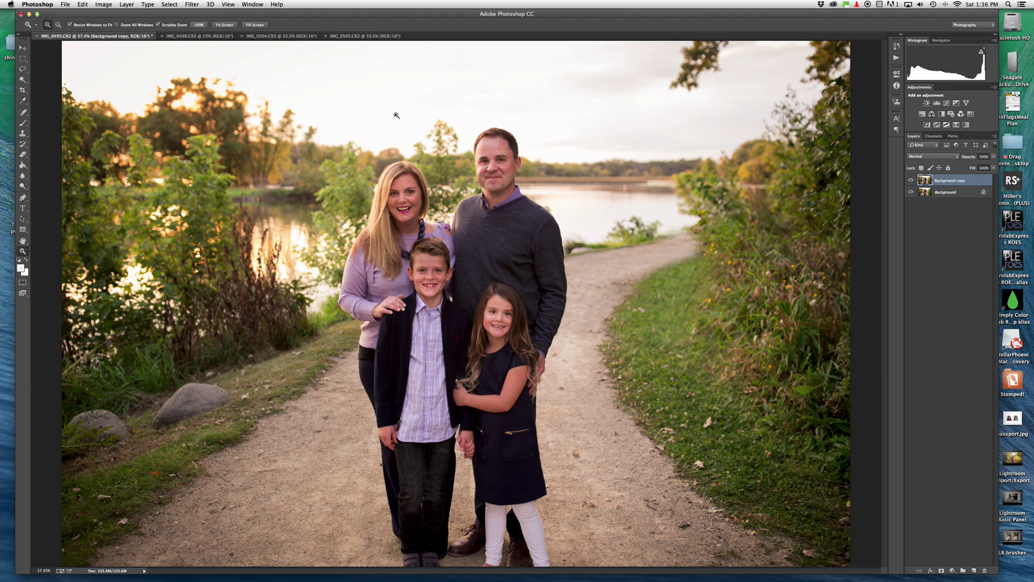
Liquify the duplicated layer, pushing the woman's outer hip and thigh inward with a size 400 brush at pressure 100
{"action": "left_click", "coordinate": [191, 4]}
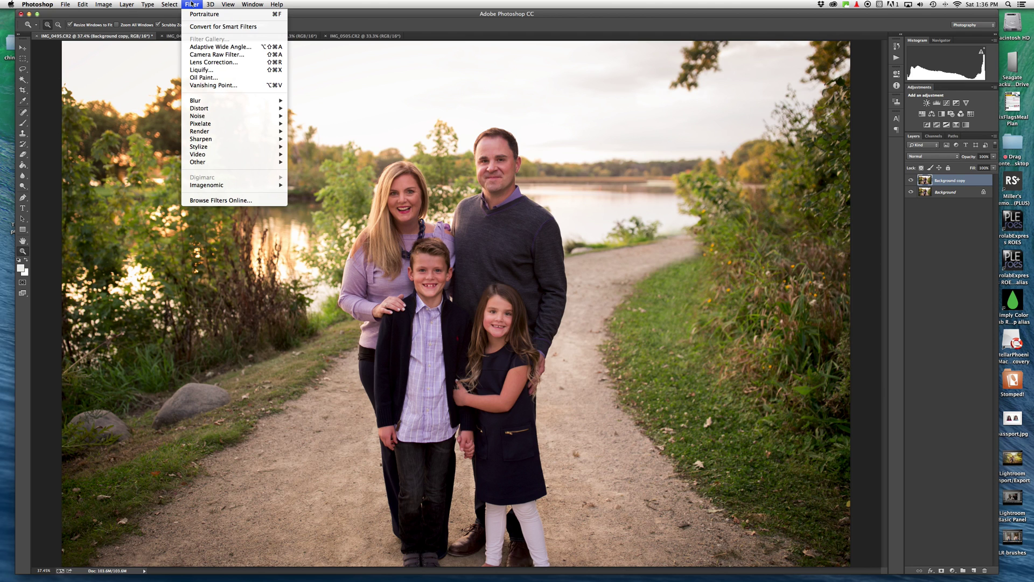
{"action": "left_click", "coordinate": [199, 69]}
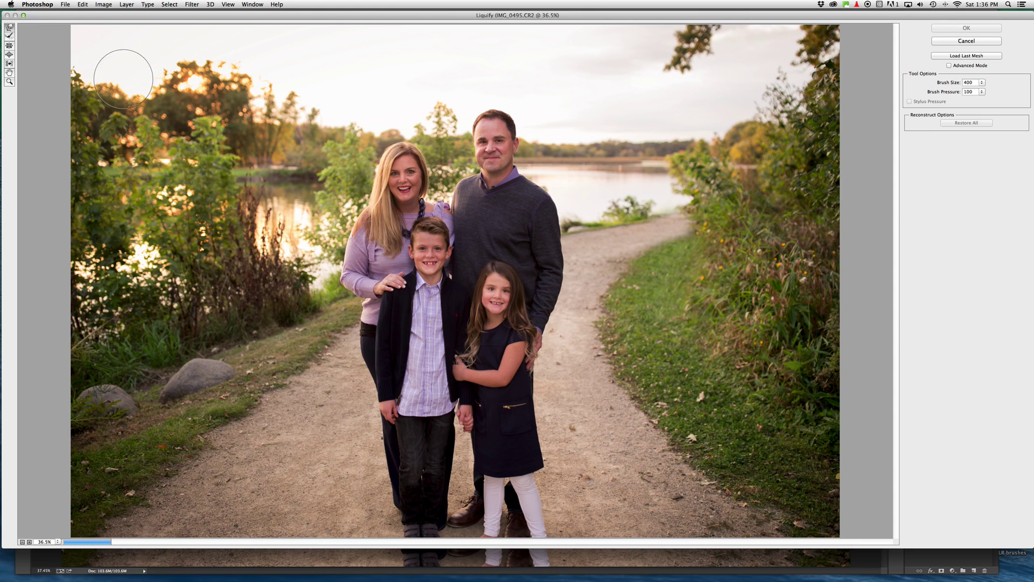
{"action": "mouse_move", "coordinate": [347, 348]}
{"action": "left_mouse_down"}
{"action": "mouse_move", "coordinate": [357, 346]}
{"action": "mouse_move", "coordinate": [361, 296]}
{"action": "mouse_move", "coordinate": [364, 361]}
{"action": "left_mouse_up"}
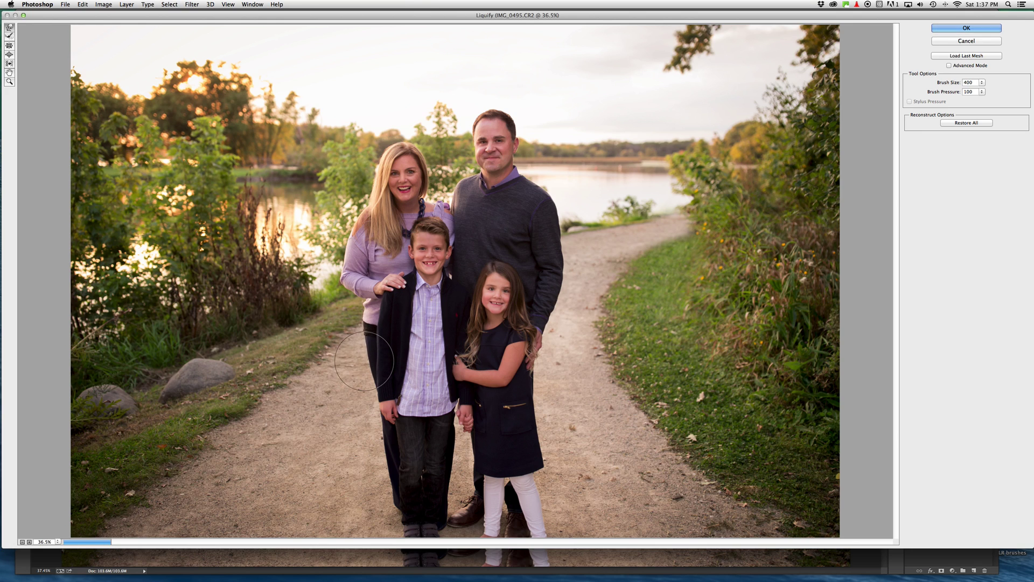
{"action": "left_click", "coordinate": [957, 27]}
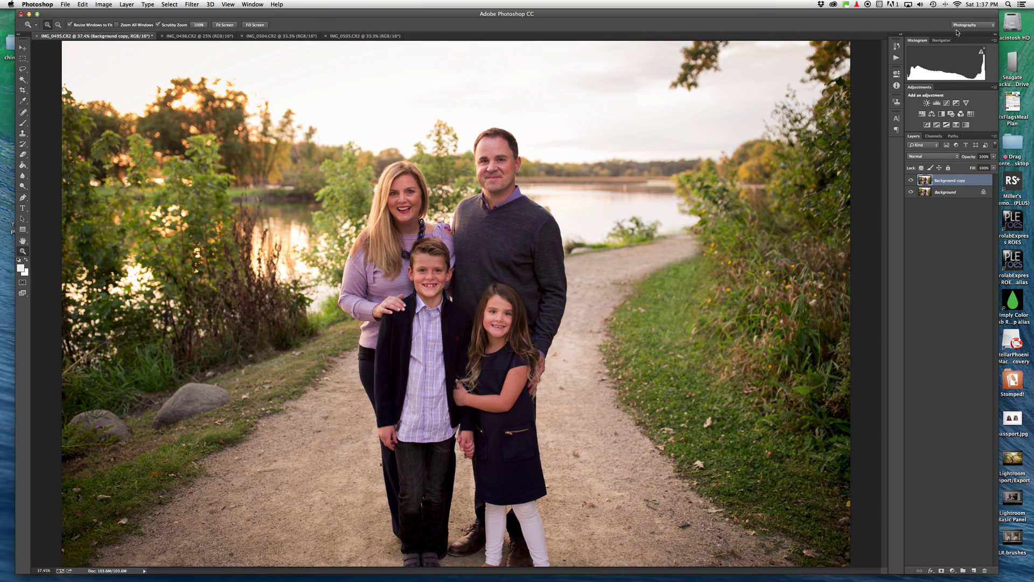
Compare the photo with and without the Liquify edit, and flatten both layers into one image
{"action": "left_click", "coordinate": [911, 181]}
{"action": "left_click", "coordinate": [911, 181]}
{"action": "left_click", "coordinate": [911, 181]}
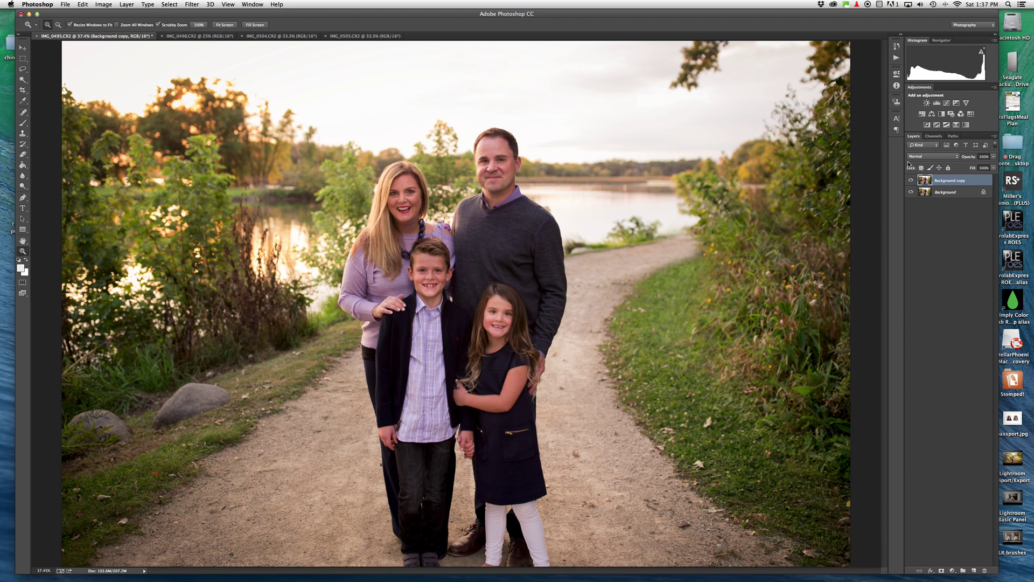
{"action": "left_click", "coordinate": [947, 191], "text": "shift"}
{"action": "right_click", "coordinate": [947, 192]}
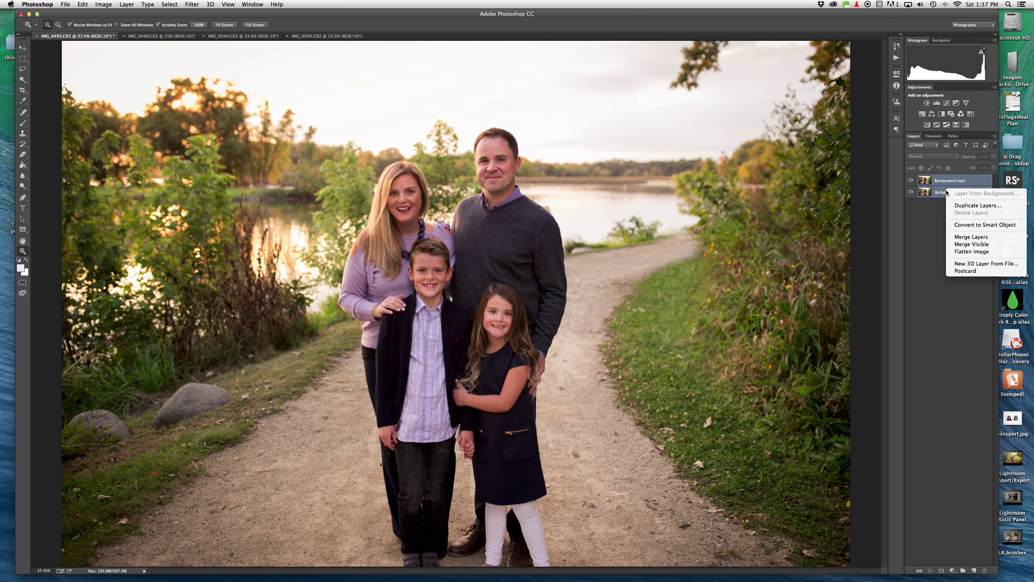
{"action": "left_click", "coordinate": [970, 252]}
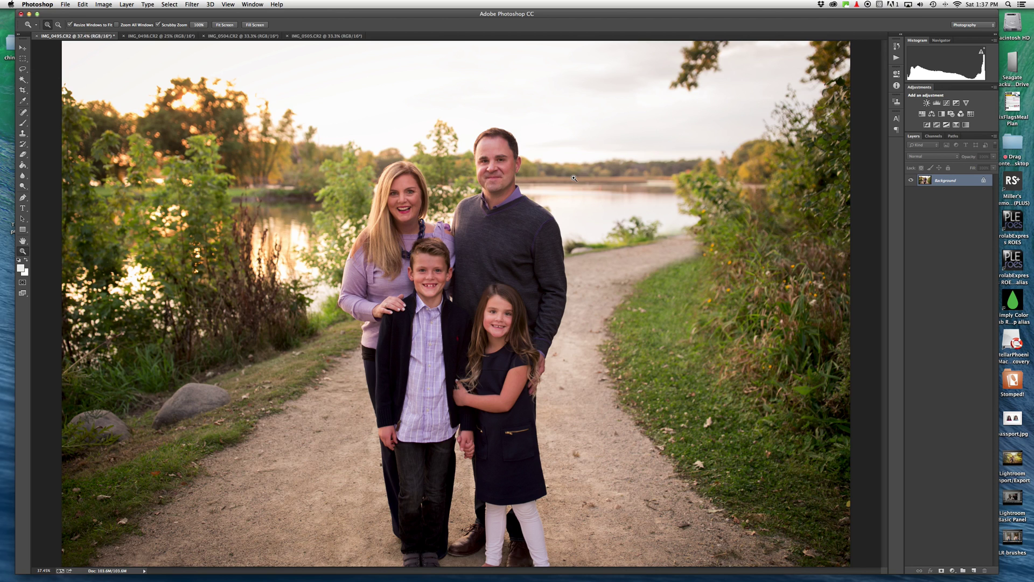
Duplicate the Background layer again and smooth the copy with the Imagenomic Portraiture filter at its Default preset
{"action": "right_click", "coordinate": [940, 183]}
{"action": "left_click", "coordinate": [948, 196]}
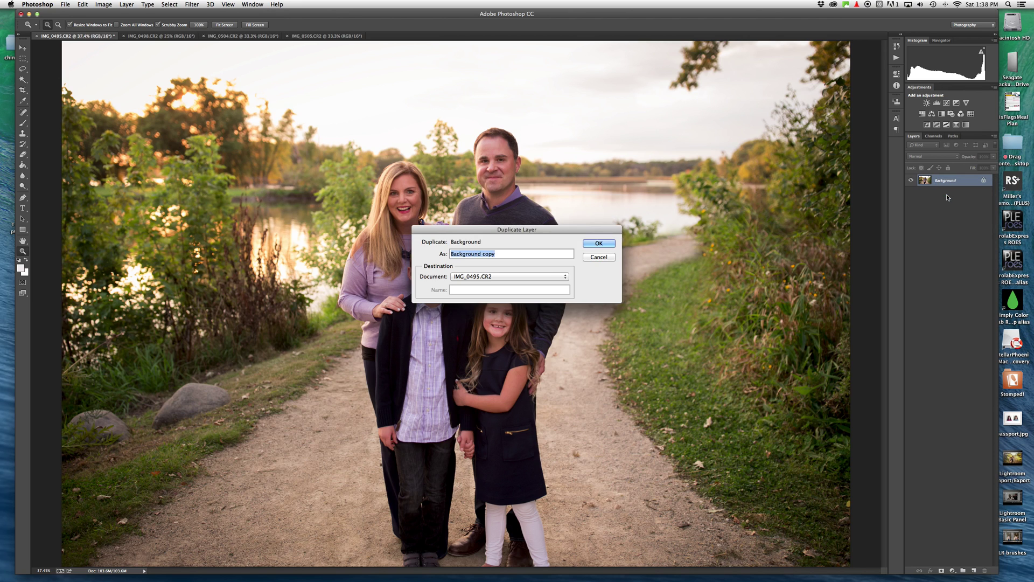
{"action": "left_click", "coordinate": [597, 244]}
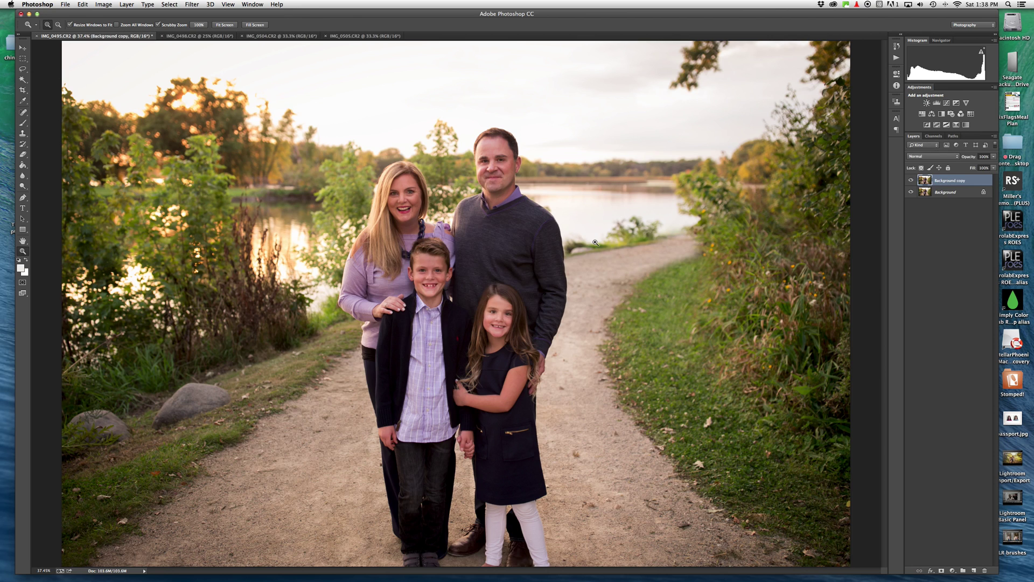
{"action": "left_click", "coordinate": [187, 4]}
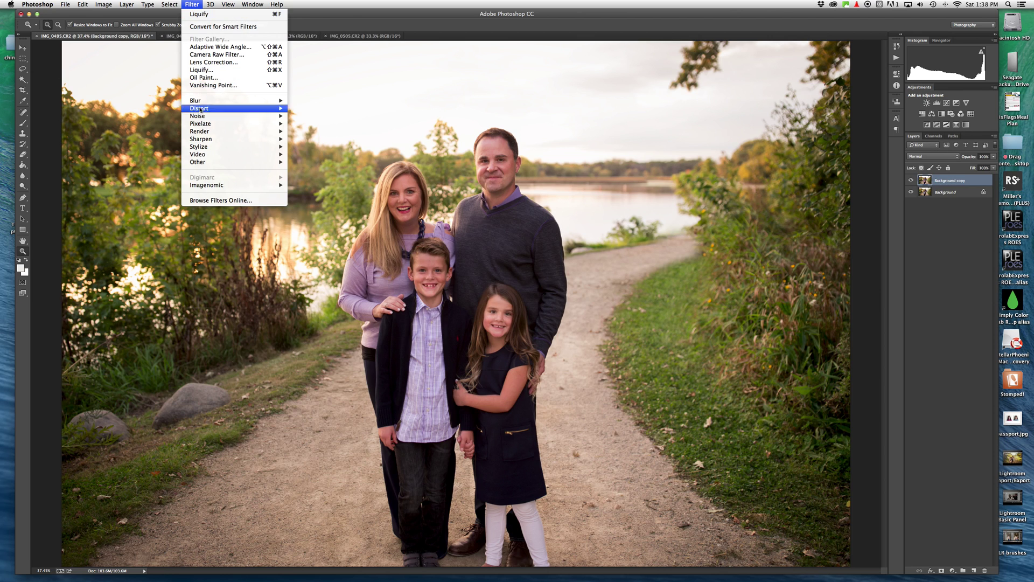
{"action": "mouse_move", "coordinate": [204, 186]}
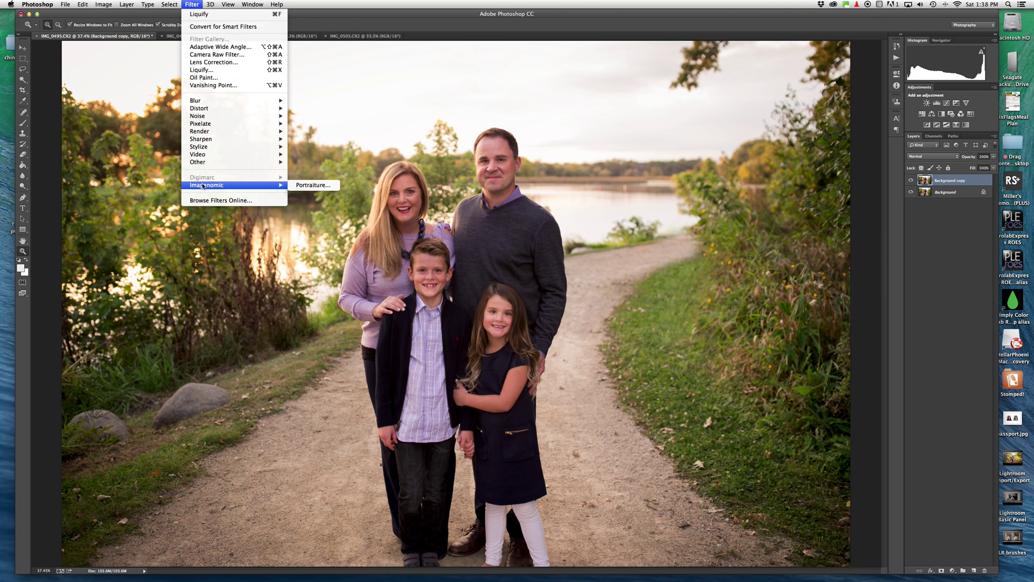
{"action": "left_click", "coordinate": [302, 186]}
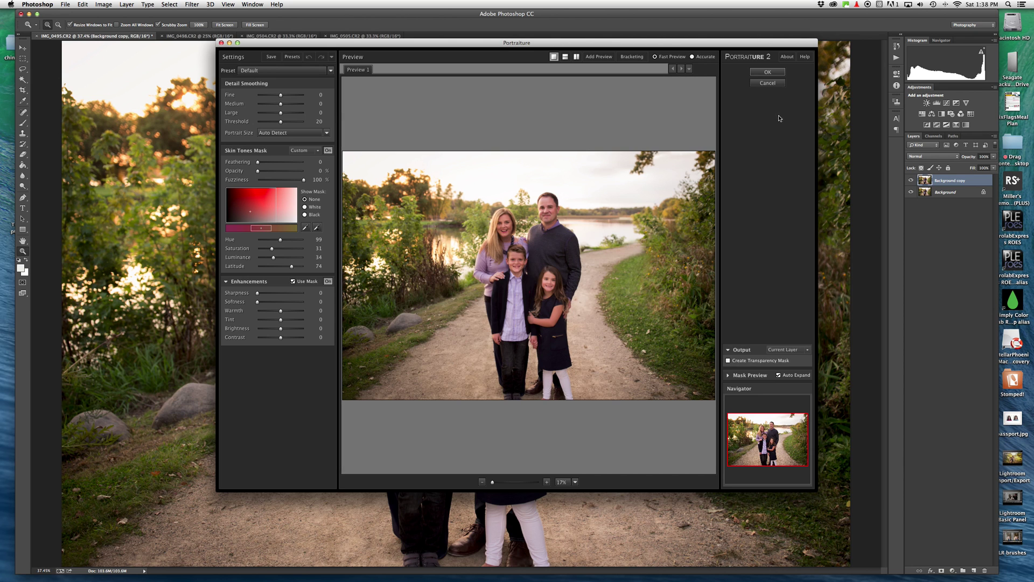
{"action": "left_click", "coordinate": [758, 73]}
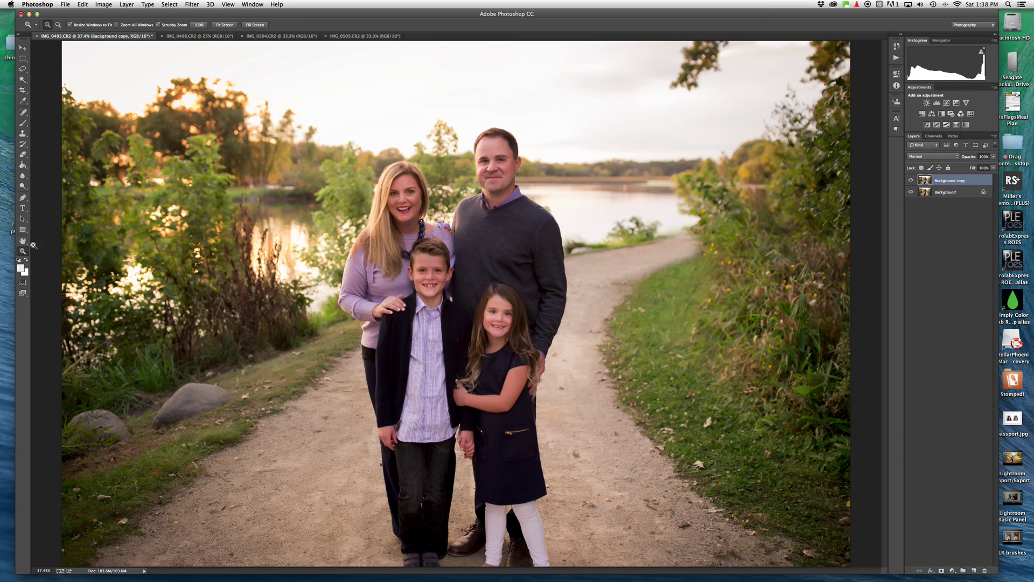
Compare the smoothing on and off, and erase it from the clothing and surroundings with a 300 px Eraser at 100% opacity
{"action": "left_click", "coordinate": [451, 209]}
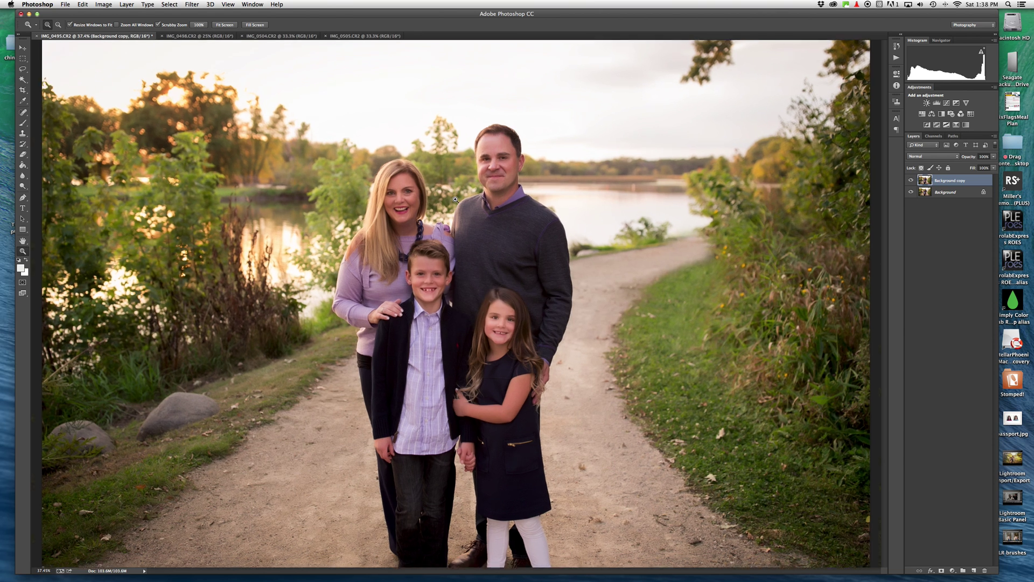
{"action": "left_click", "coordinate": [486, 212]}
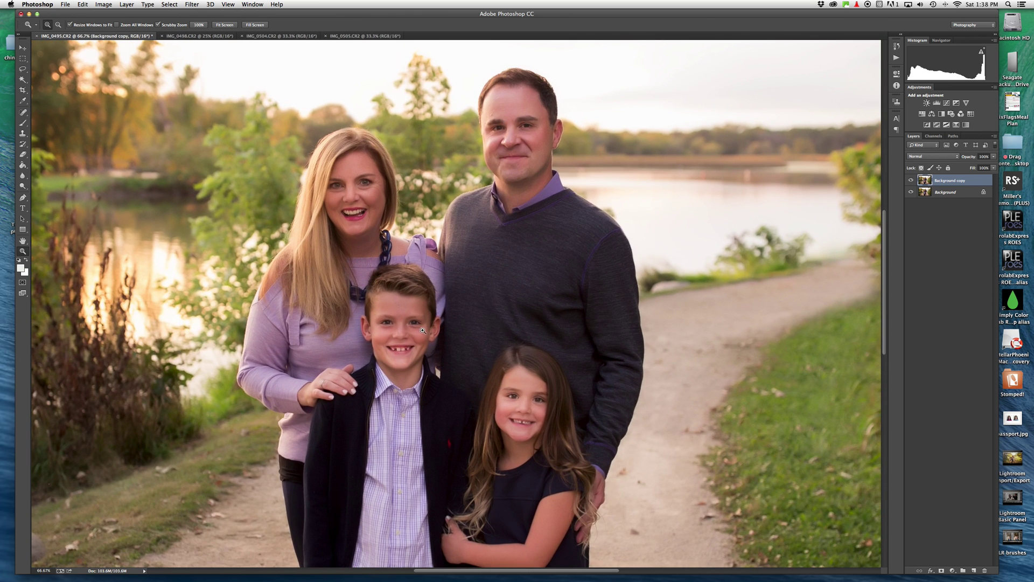
{"action": "left_click", "coordinate": [912, 181]}
{"action": "left_click", "coordinate": [911, 181]}
{"action": "left_click", "coordinate": [23, 155]}
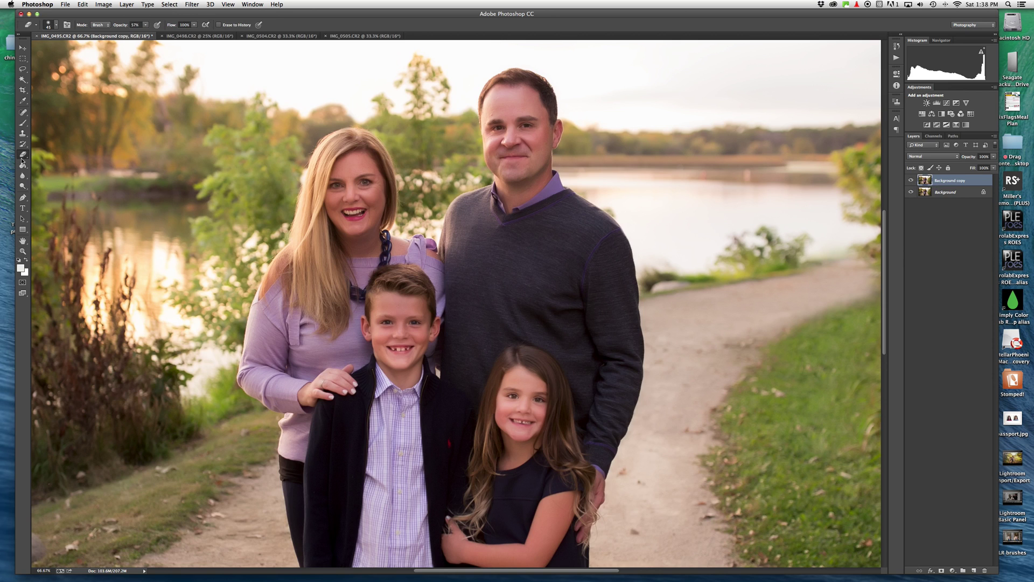
{"action": "key", "text": "bracketright"}
{"action": "key", "text": "bracketright"}
{"action": "key", "text": "bracketright"}
{"action": "key", "text": "bracketright"}
{"action": "key", "text": "bracketright"}
{"action": "key", "text": "bracketright"}
{"action": "key", "text": "bracketright"}
{"action": "key", "text": "bracketright"}
{"action": "key", "text": "bracketright"}
{"action": "key", "text": "bracketright"}
{"action": "left_click", "coordinate": [145, 24]}
{"action": "left_click_drag", "start_coordinate": [145, 33], "coordinate": [164, 32]}
{"action": "left_click", "coordinate": [530, 105]}
{"action": "left_click_drag", "start_coordinate": [566, 465], "coordinate": [599, 451]}
{"action": "scroll", "coordinate": [554, 224], "scroll_direction": "up", "scroll_amount": 3}
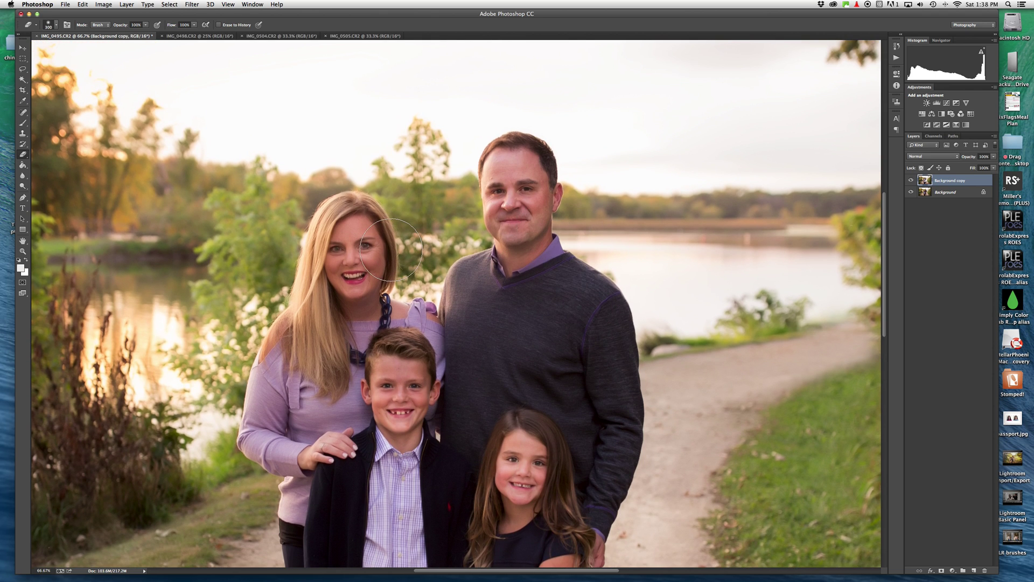
Erase the smoothing over the woman's facial features, including her mouth, with a much smaller Eraser brush
{"action": "key", "text": "bracketleft"}
{"action": "key", "text": "bracketleft"}
{"action": "key", "text": "bracketleft"}
{"action": "key", "text": "bracketleft"}
{"action": "key", "text": "bracketleft"}
{"action": "key", "text": "bracketleft"}
{"action": "key", "text": "bracketleft"}
{"action": "key", "text": "bracketleft"}
{"action": "key", "text": "bracketleft"}
{"action": "key", "text": "bracketleft"}
{"action": "key", "text": "bracketleft"}
{"action": "key", "text": "bracketleft"}
{"action": "left_click_drag", "start_coordinate": [352, 280], "coordinate": [361, 276]}
Compare the photo with and without the skin smoothing, and flatten the two layers into one image
{"action": "left_click", "coordinate": [911, 181]}
{"action": "left_click", "coordinate": [911, 180]}
{"action": "left_click", "coordinate": [943, 192], "text": "shift"}
{"action": "right_click", "coordinate": [943, 194]}
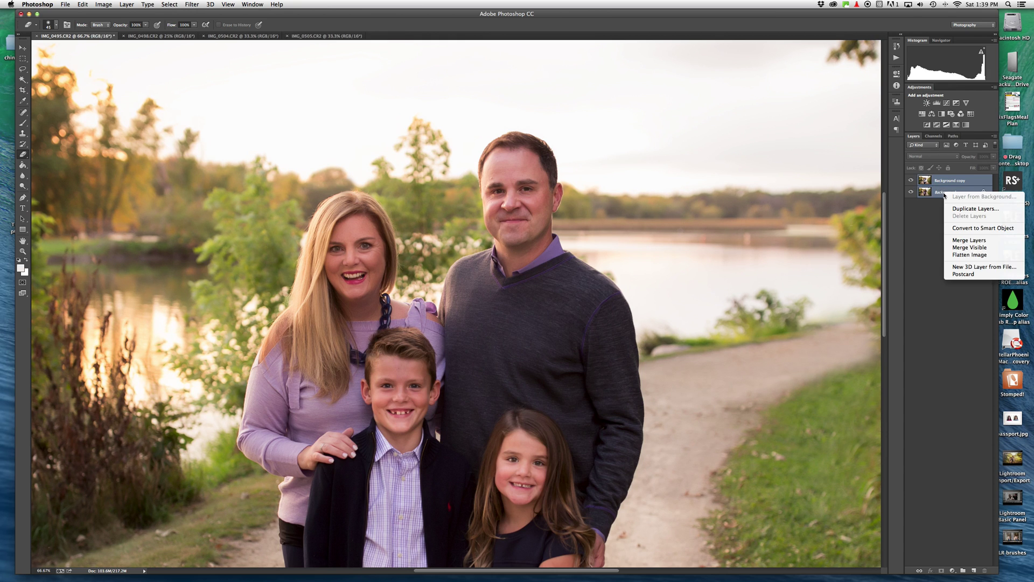
{"action": "left_click", "coordinate": [953, 255]}
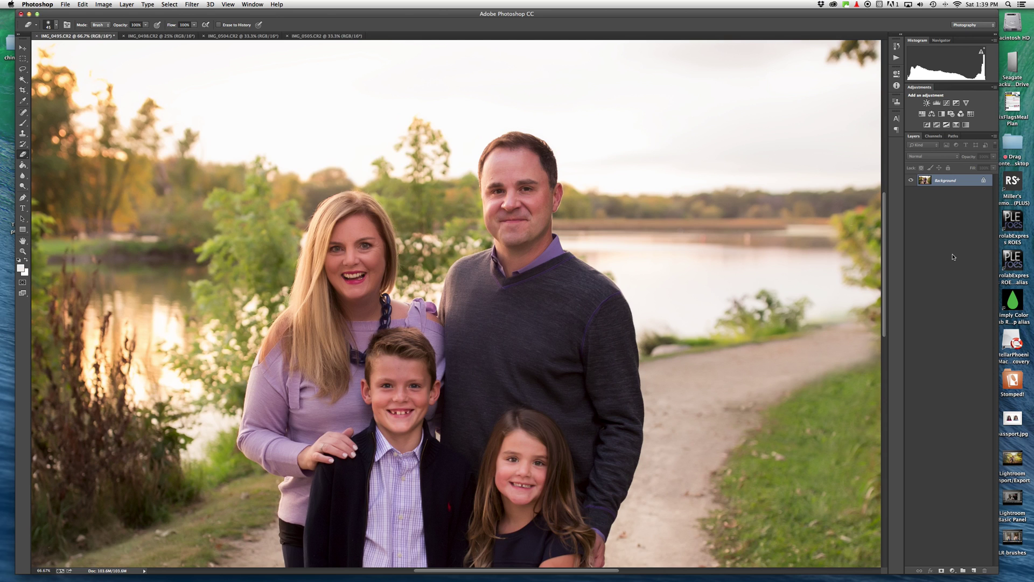
Save the flattened, retouched family photo and switch to Lightroom
{"action": "left_click", "coordinate": [65, 4]}
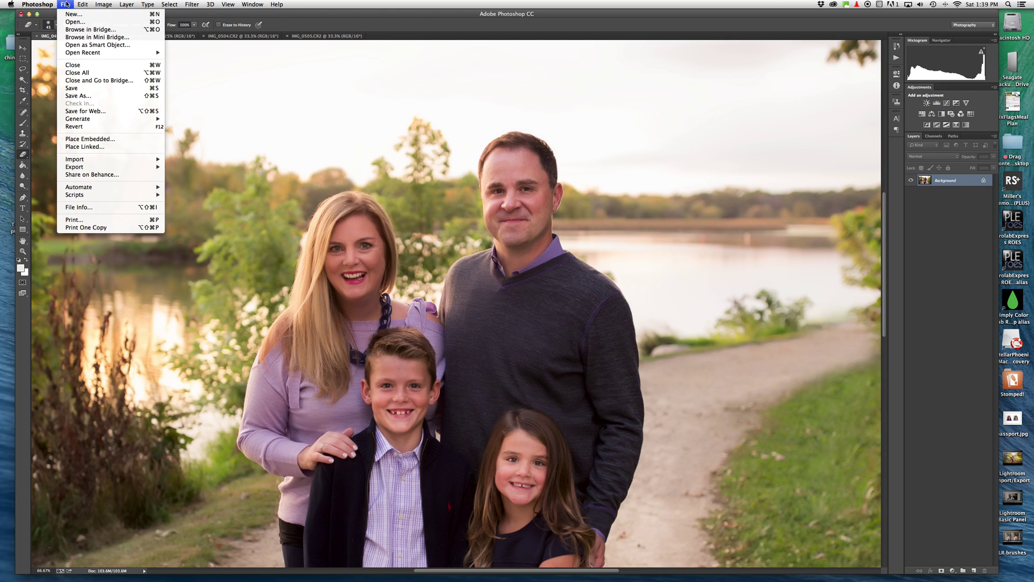
{"action": "left_click", "coordinate": [75, 88]}
{"action": "mouse_move", "coordinate": [530, 577]}
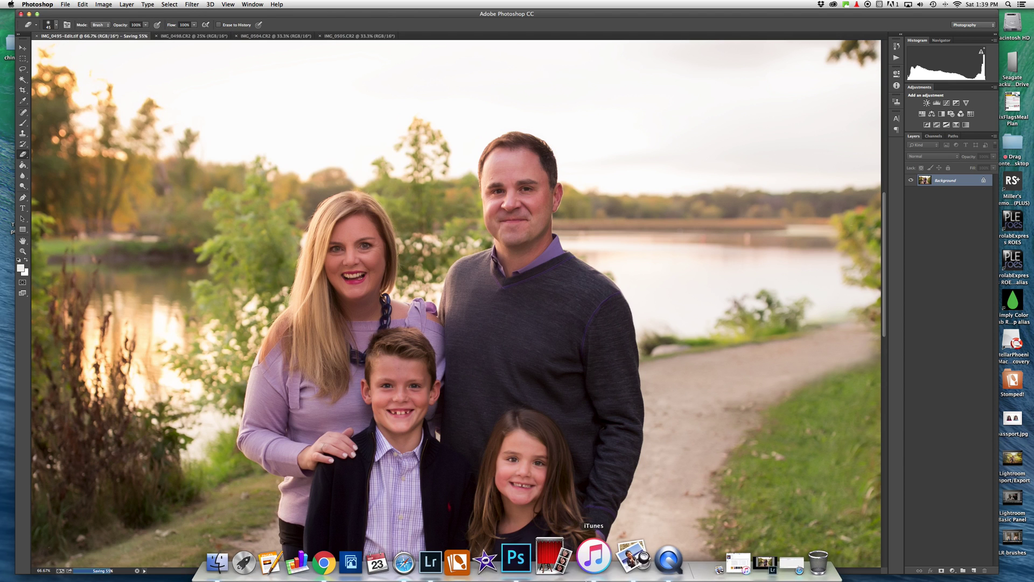
{"action": "left_click", "coordinate": [455, 566]}
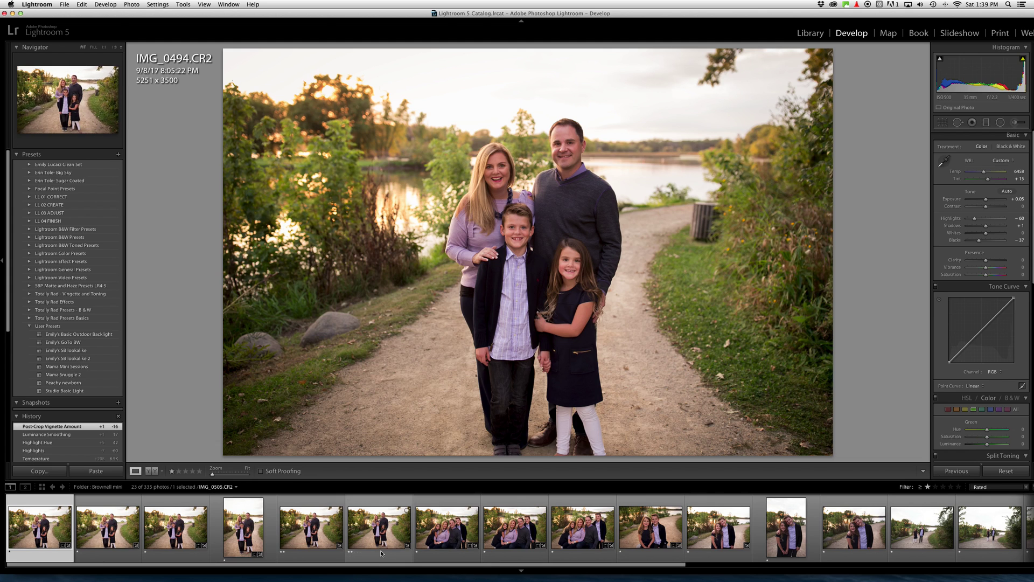
Look through the filmstrip of rated photos and view the external editing options for IMG_0494.CR2 without choosing one
{"action": "left_click_drag", "start_coordinate": [417, 566], "coordinate": [770, 565]}
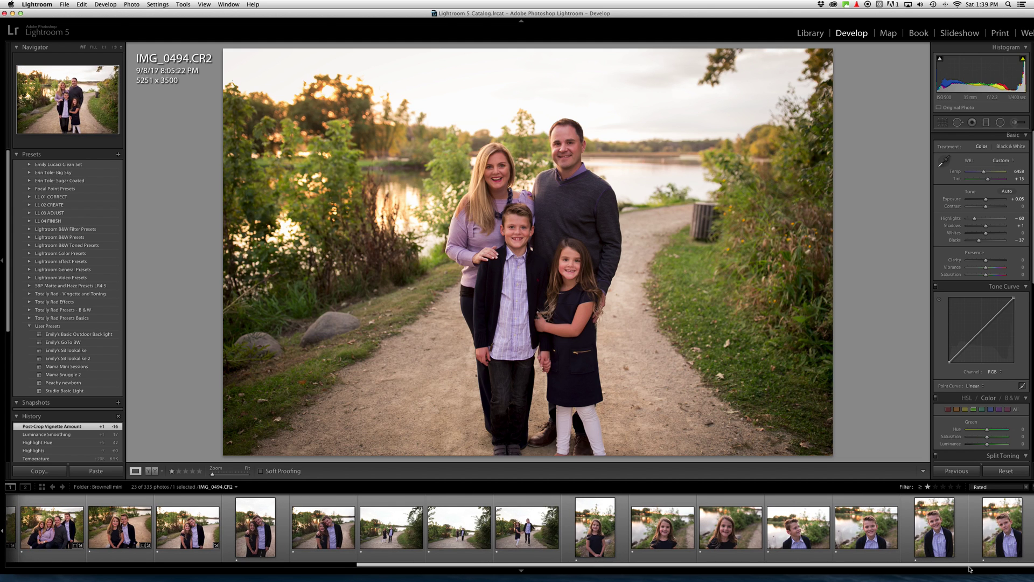
{"action": "left_click_drag", "start_coordinate": [966, 568], "coordinate": [615, 566]}
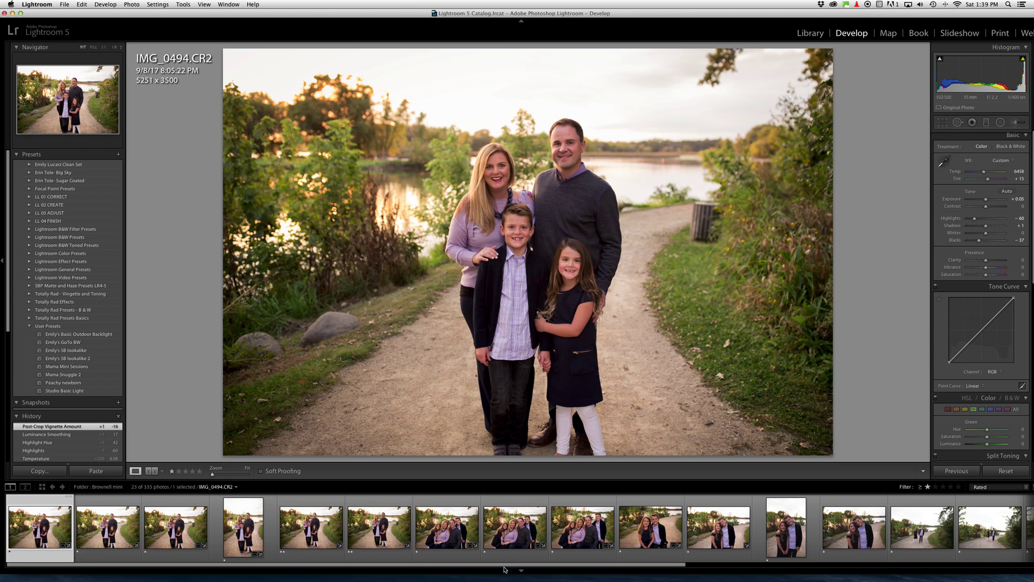
{"action": "right_click", "coordinate": [28, 541]}
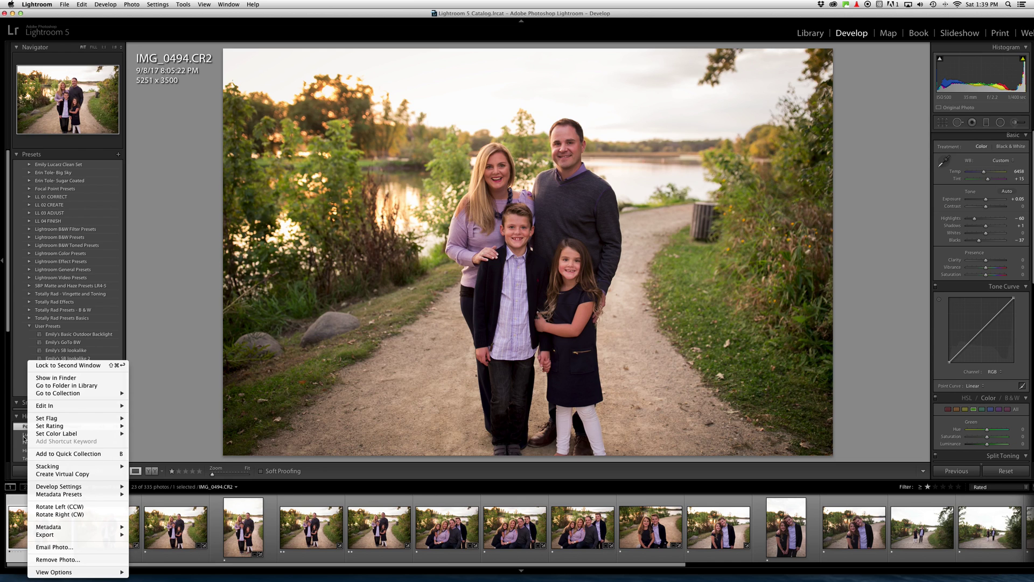
{"action": "mouse_move", "coordinate": [39, 406]}
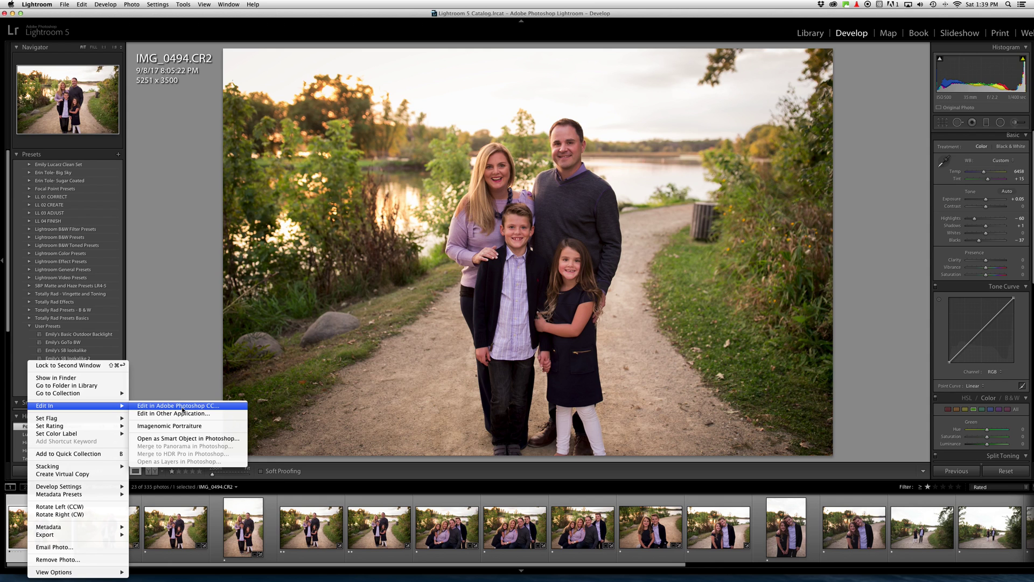
{"action": "left_click", "coordinate": [10, 536]}
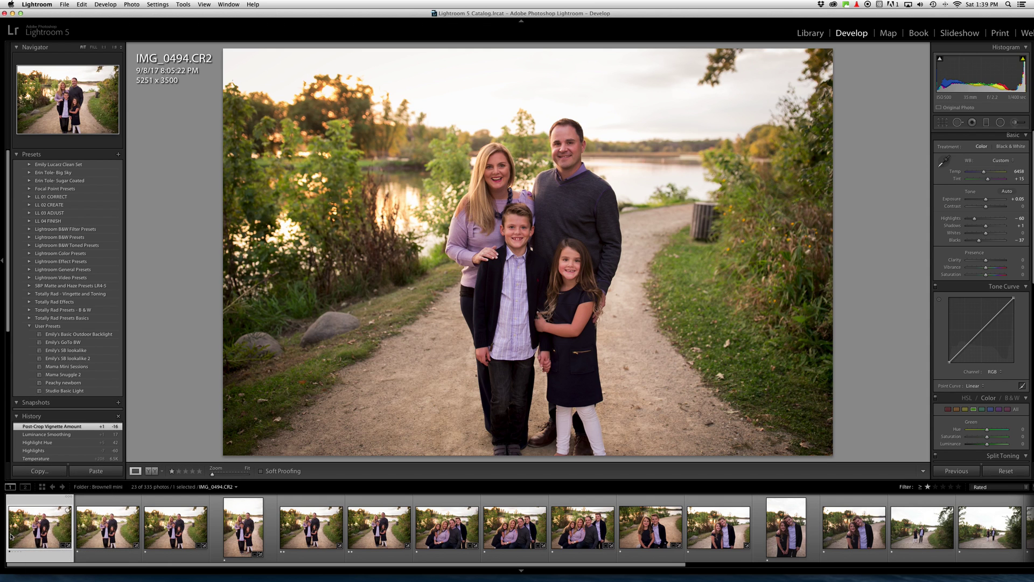
Compare the original IMG_0494.CR2 with the retouched IMG_0494-Edit.tif by switching back and forth between them
{"action": "key", "text": "Right"}
{"action": "key", "text": "Right"}
{"action": "key", "text": "Left"}
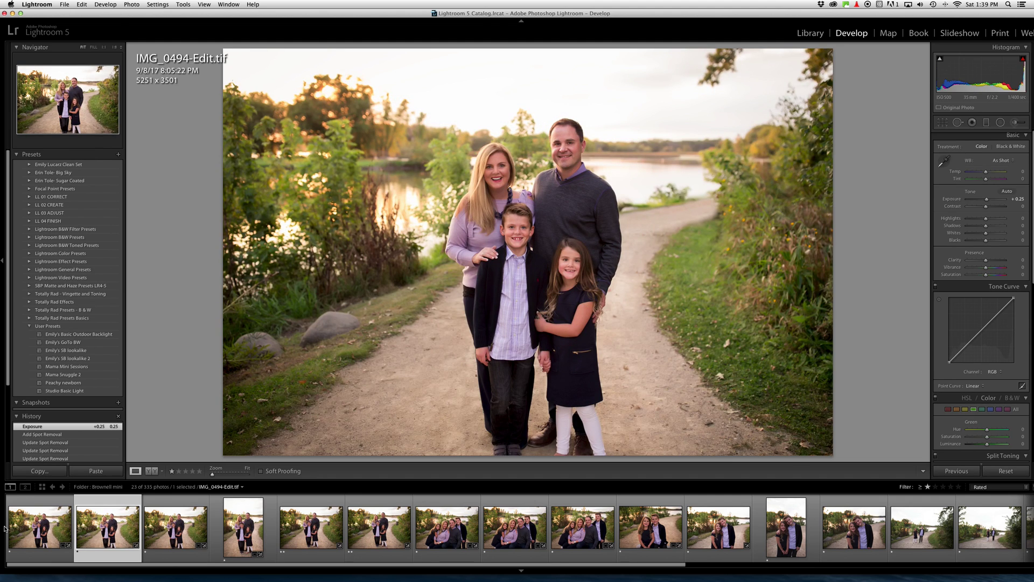
{"action": "key", "text": "Right"}
{"action": "key", "text": "Left"}
{"action": "key", "text": "Left"}
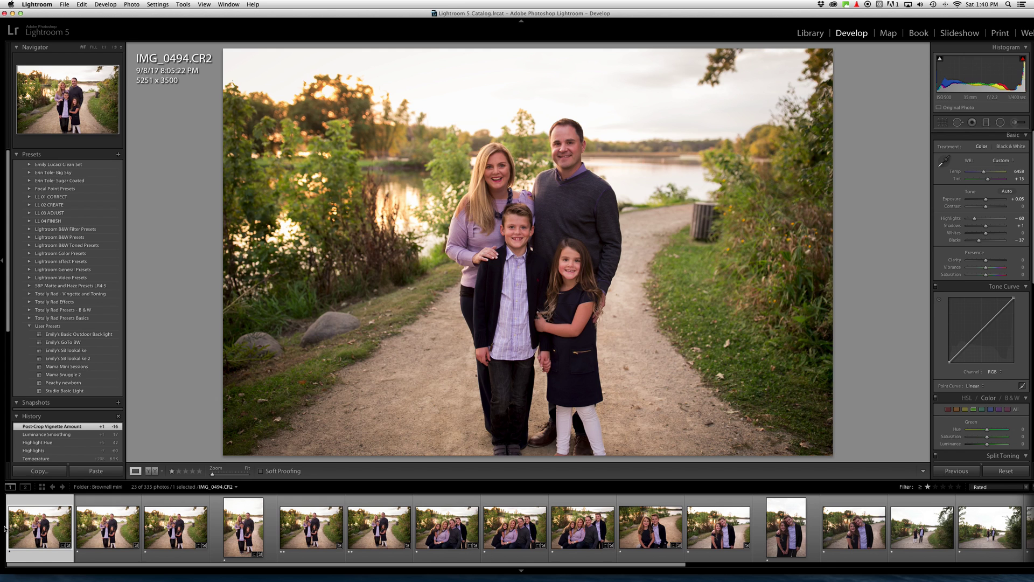
{"action": "key", "text": "Right"}
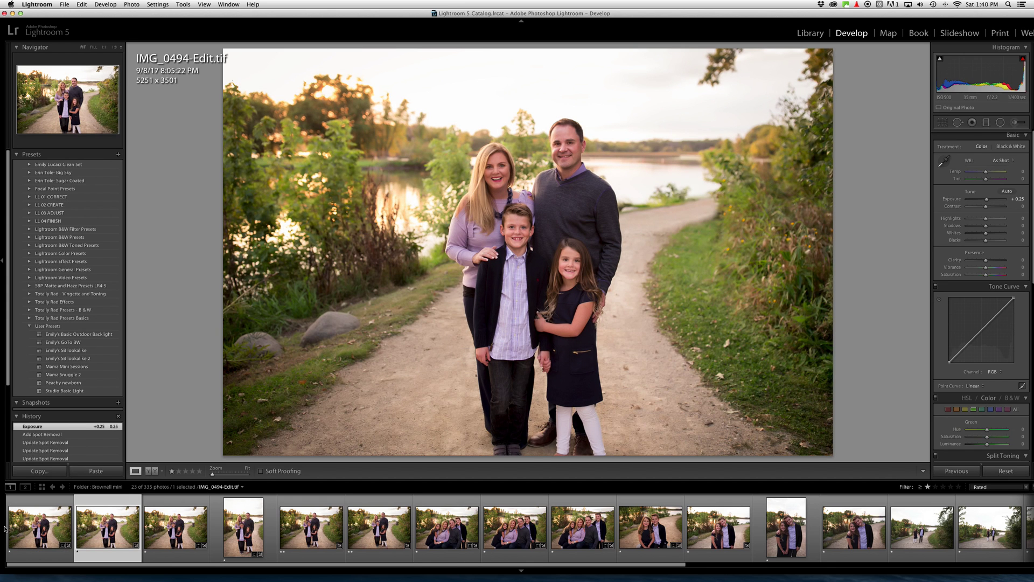
{"action": "key", "text": "Left"}
{"action": "key", "text": "Right"}
{"action": "key", "text": "Left"}
{"action": "key", "text": "Right"}
{"action": "key", "text": "Left"}
{"action": "key", "text": "Right"}
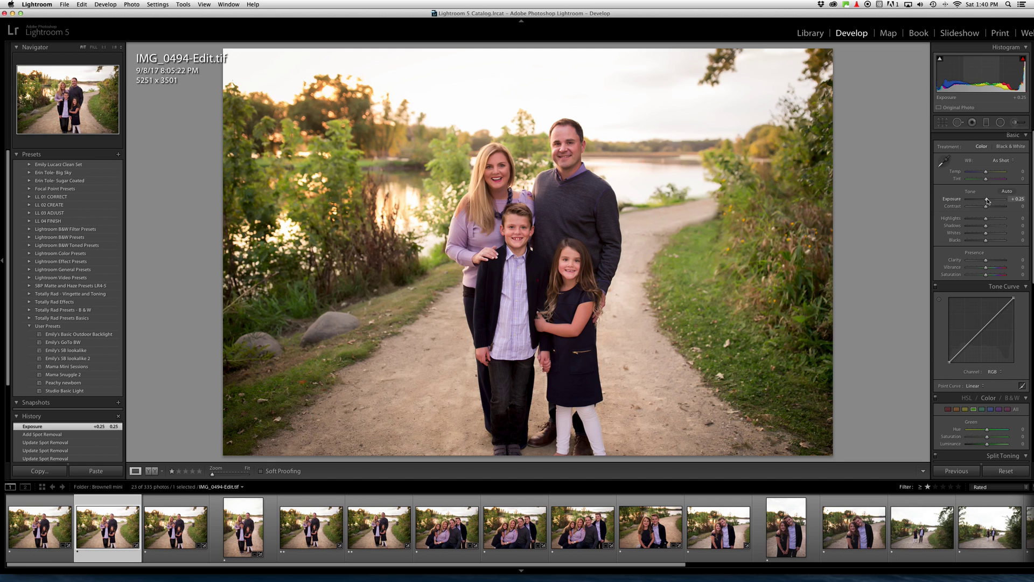
{"action": "key", "text": "Left"}
{"action": "key", "text": "Right"}
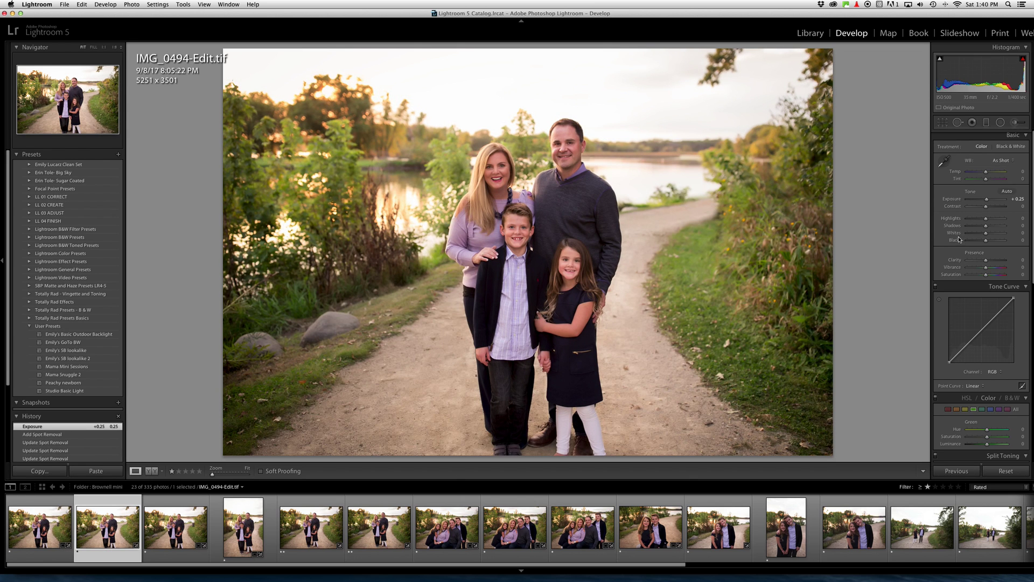